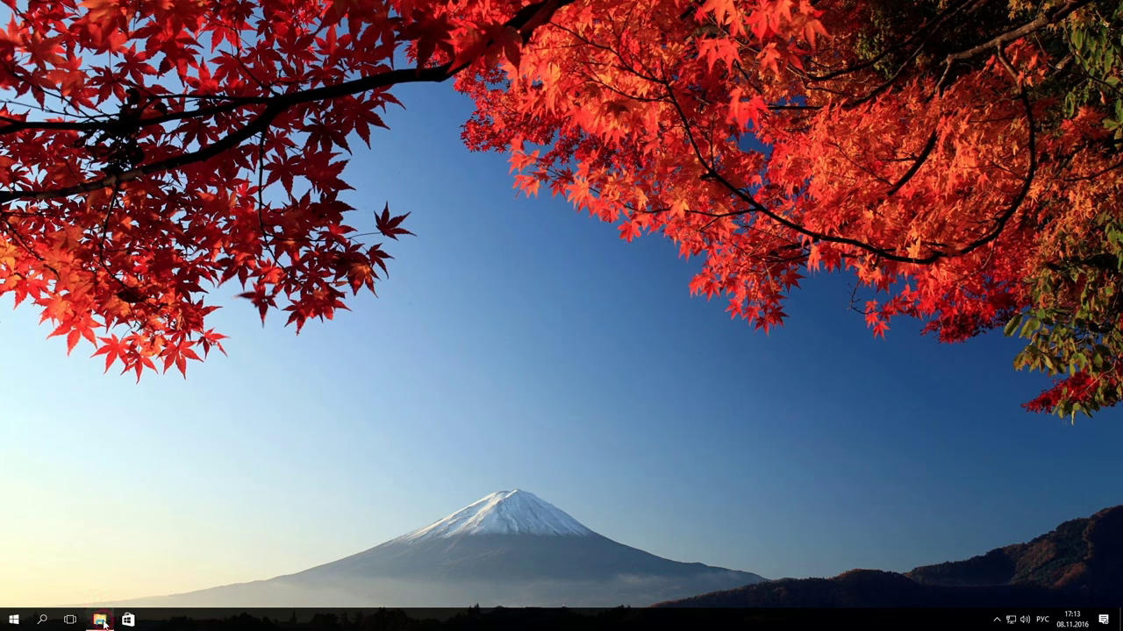
Open Рисунок.jpeg from the Сохраненные фотографии folder to check which program handles it, and close it again
left_click(99, 619)
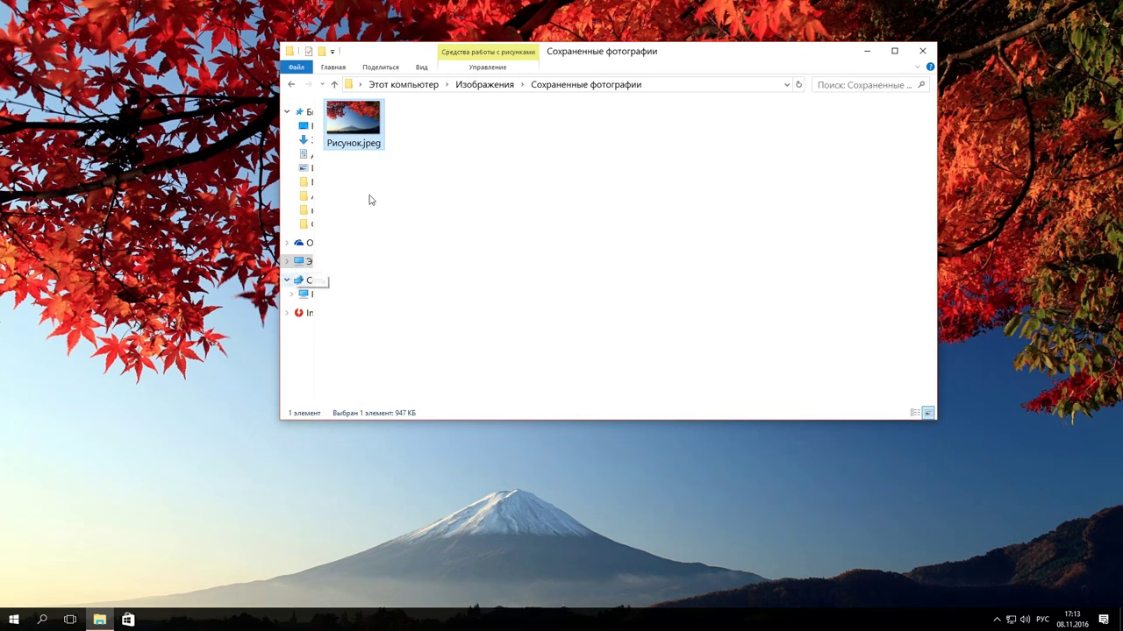
double_click(358, 136)
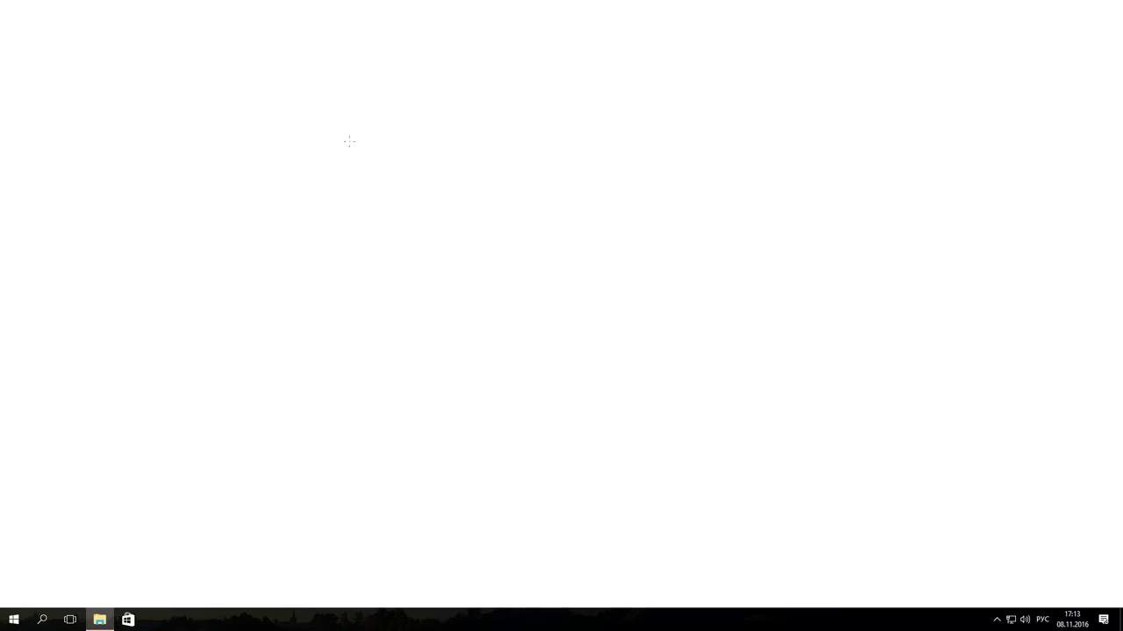
key("alt+F4")
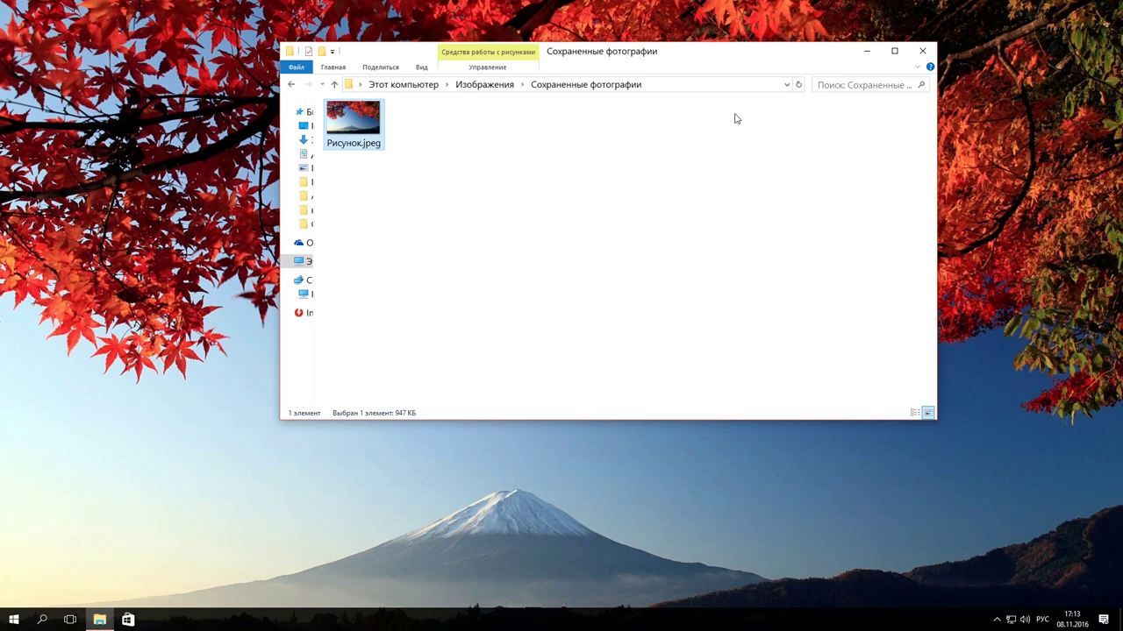
Choose to open Рисунок.jpeg with a different app and browse the computer for a program beyond the suggested ones
right_click(357, 131)
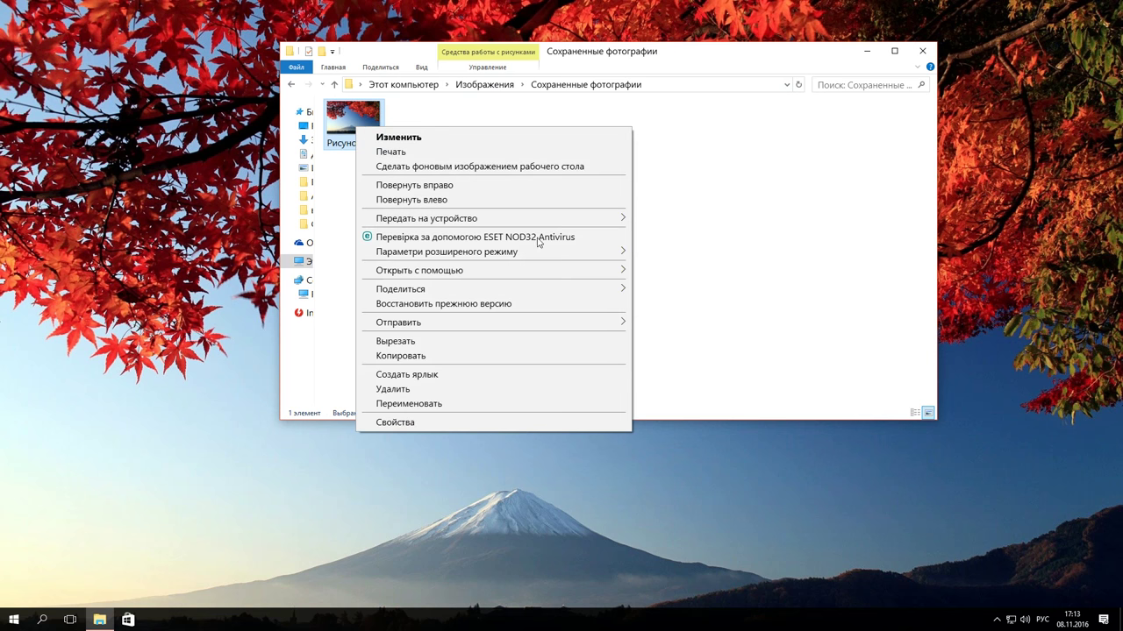
mouse_move(620, 270)
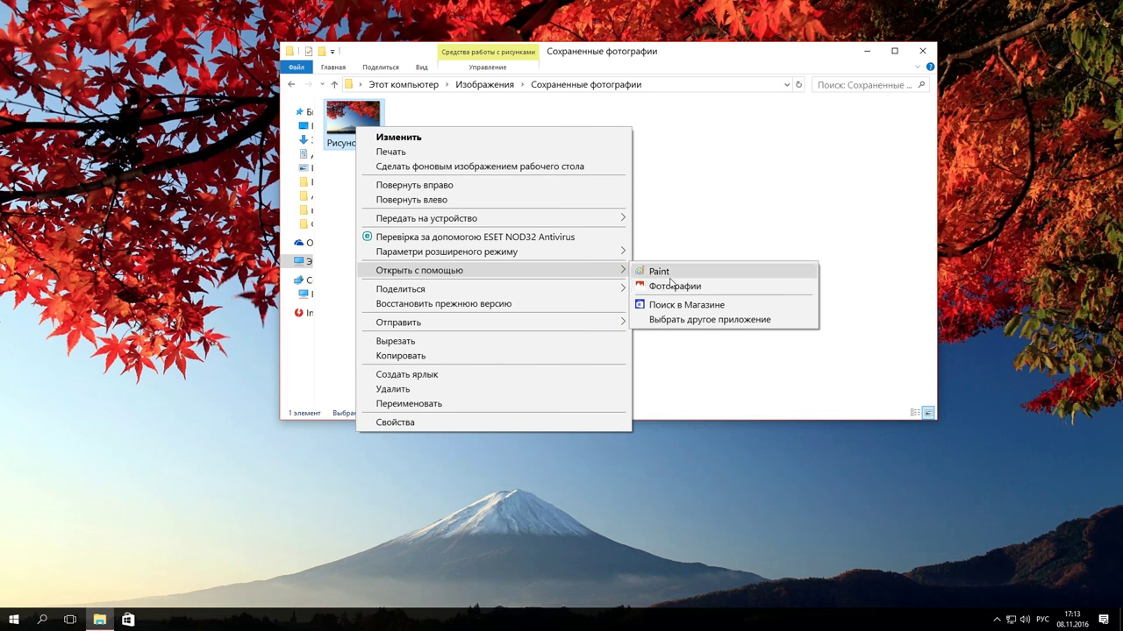
left_click(687, 326)
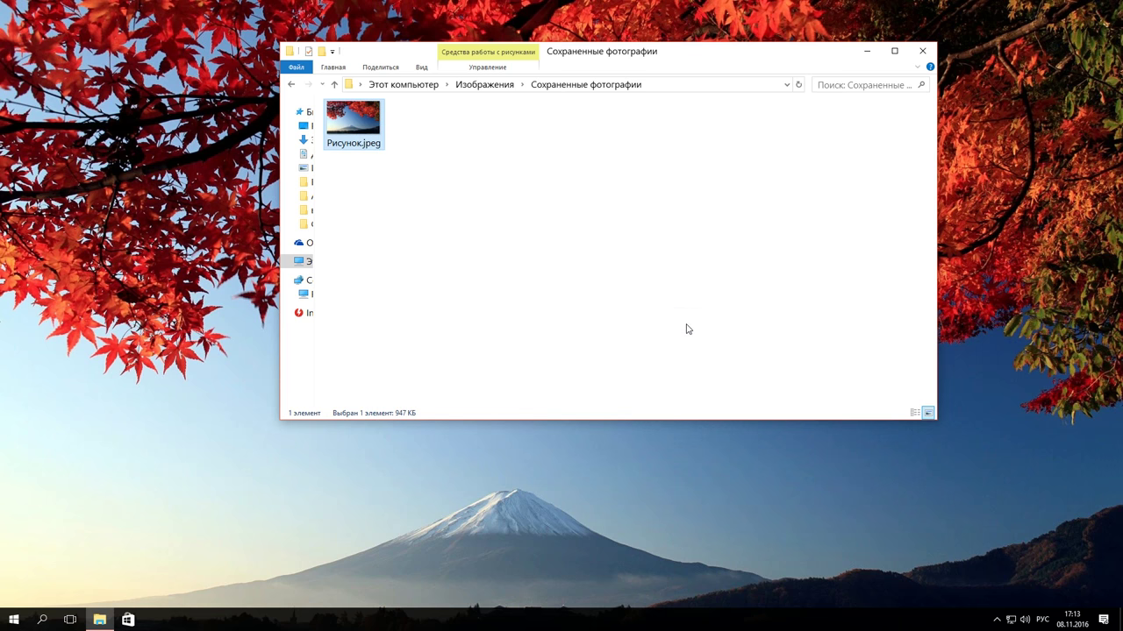
scroll(614, 323, "down", 1)
left_click(529, 378)
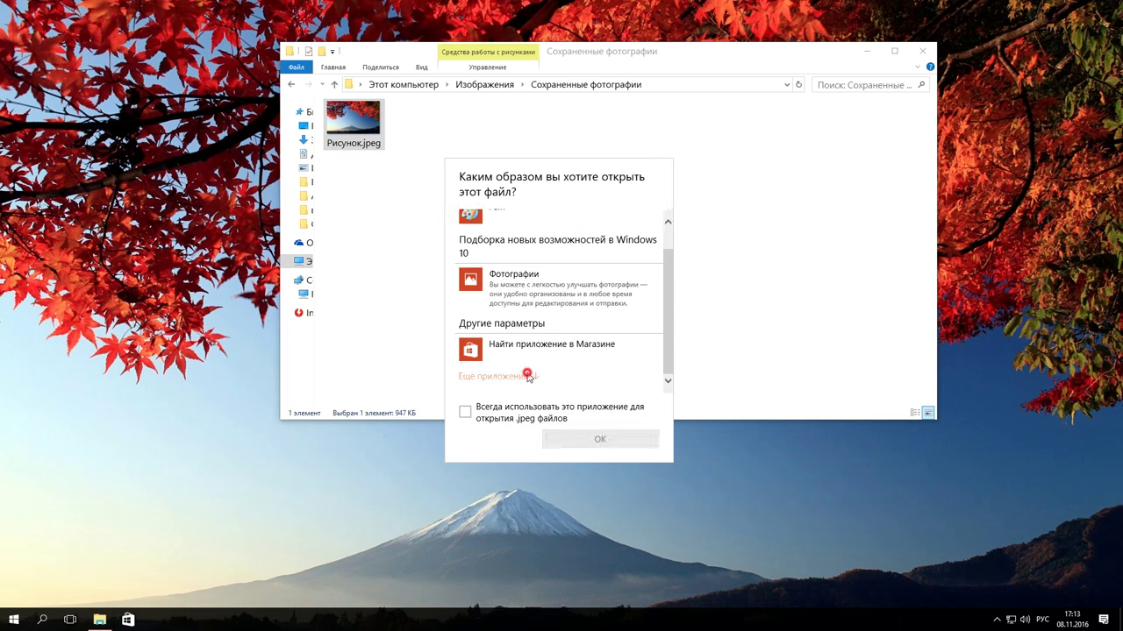
scroll(548, 336, "down", 5)
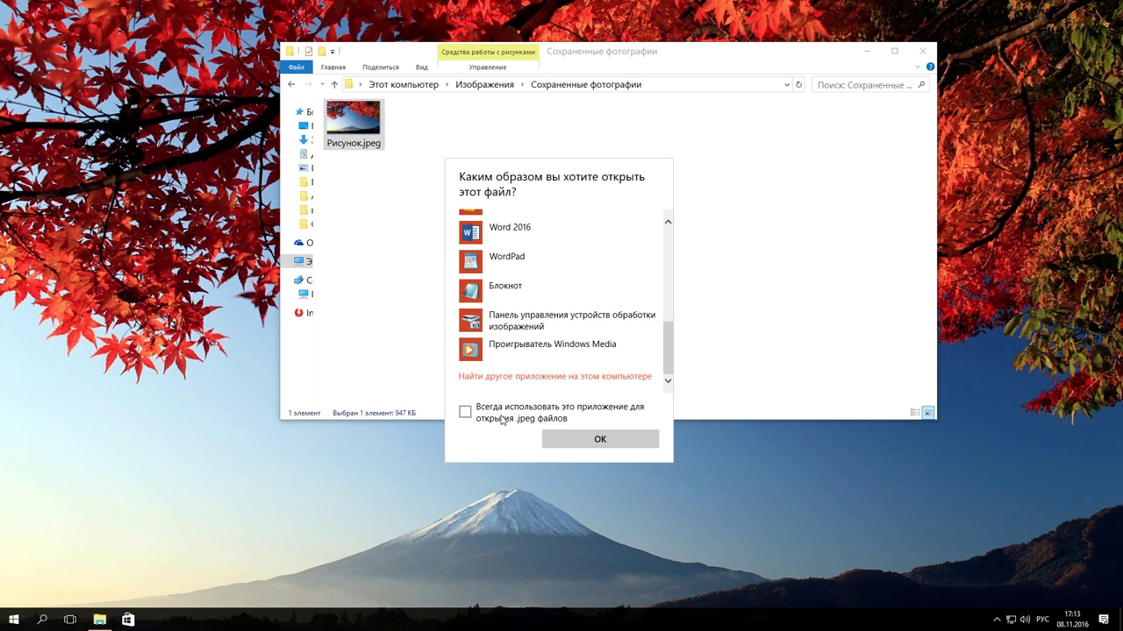
left_click(521, 377)
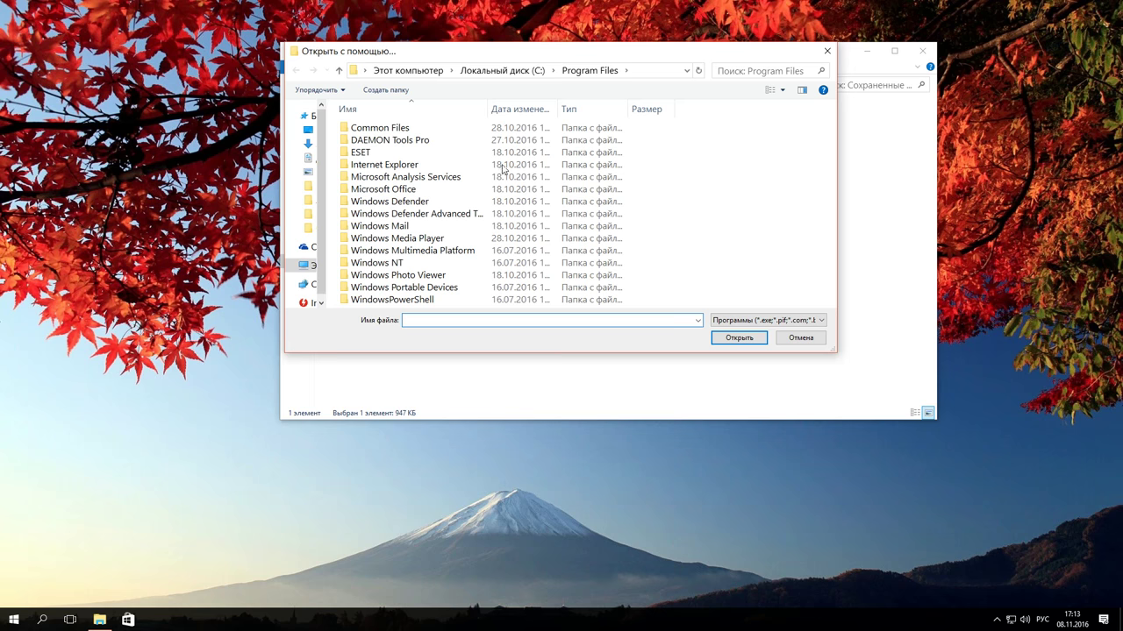
Pick i_view32.exe from the IrfanView folder in Program Files (x86) on drive C as the program for opening the picture
left_click(489, 75)
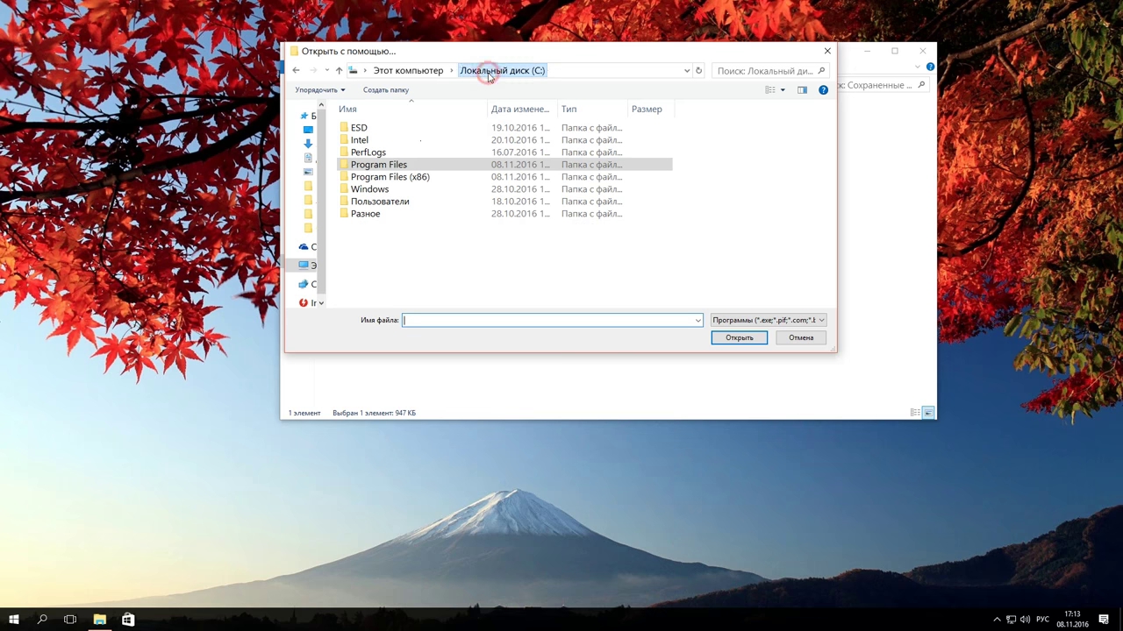
double_click(412, 176)
double_click(390, 250)
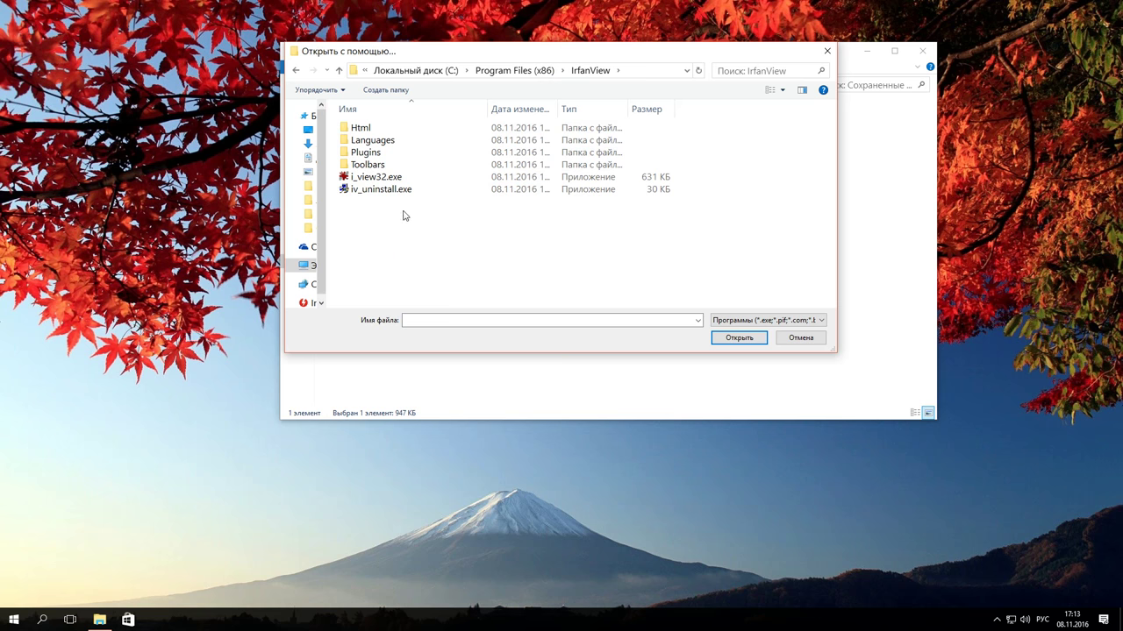
left_click(377, 177)
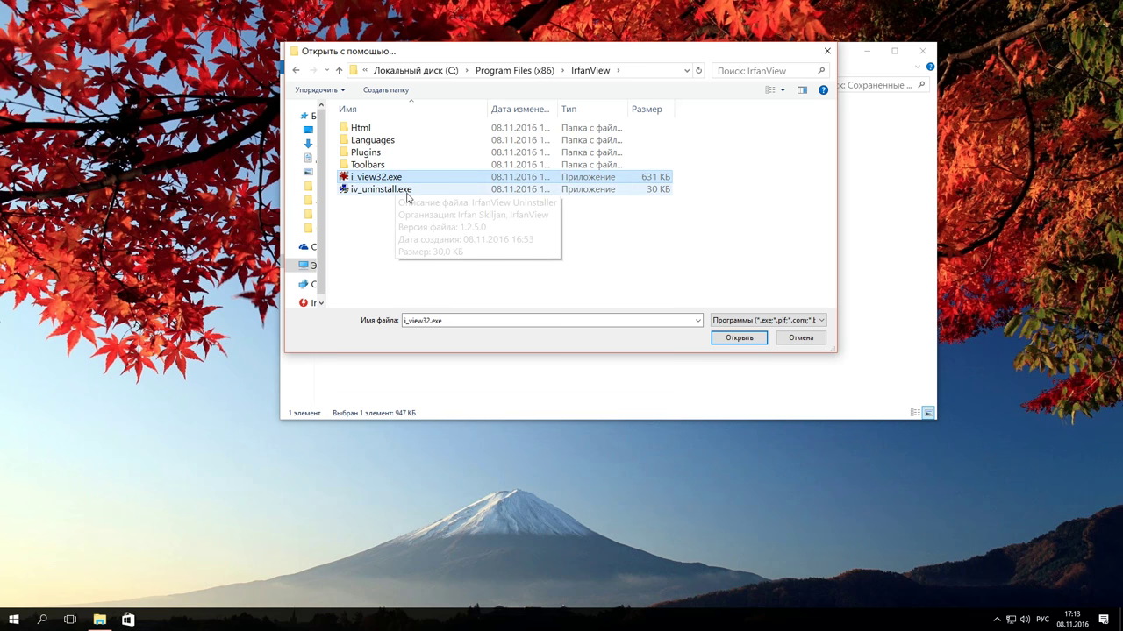
left_click(723, 338)
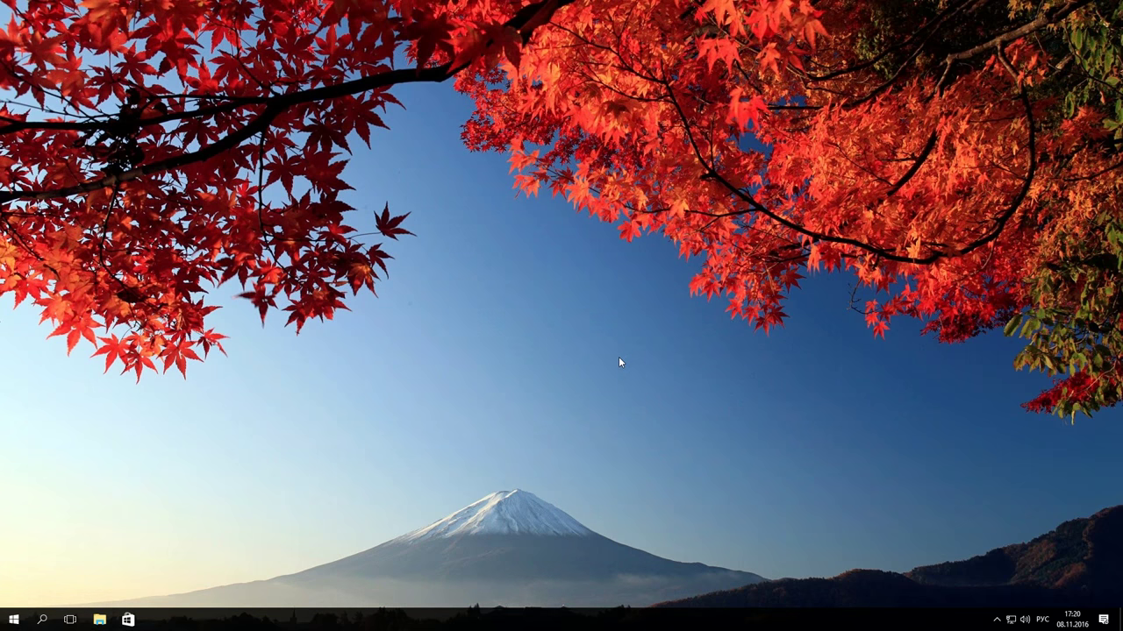
Open the file type and protocol associations under Default Programs in the Control Panel
right_click(13, 619)
left_click(98, 509)
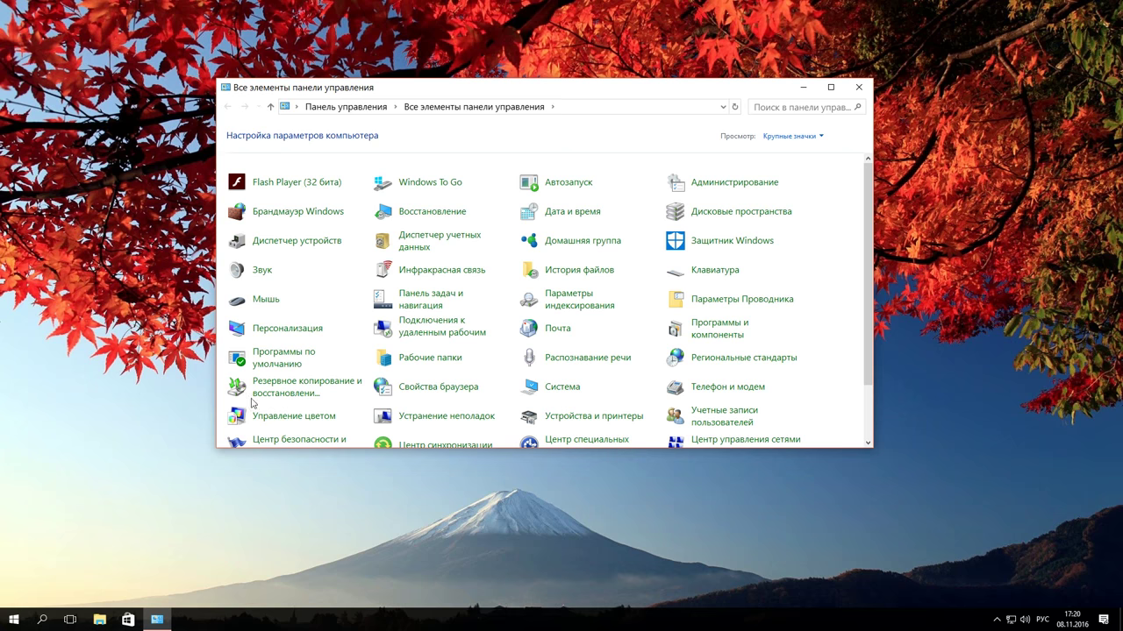
left_click(270, 359)
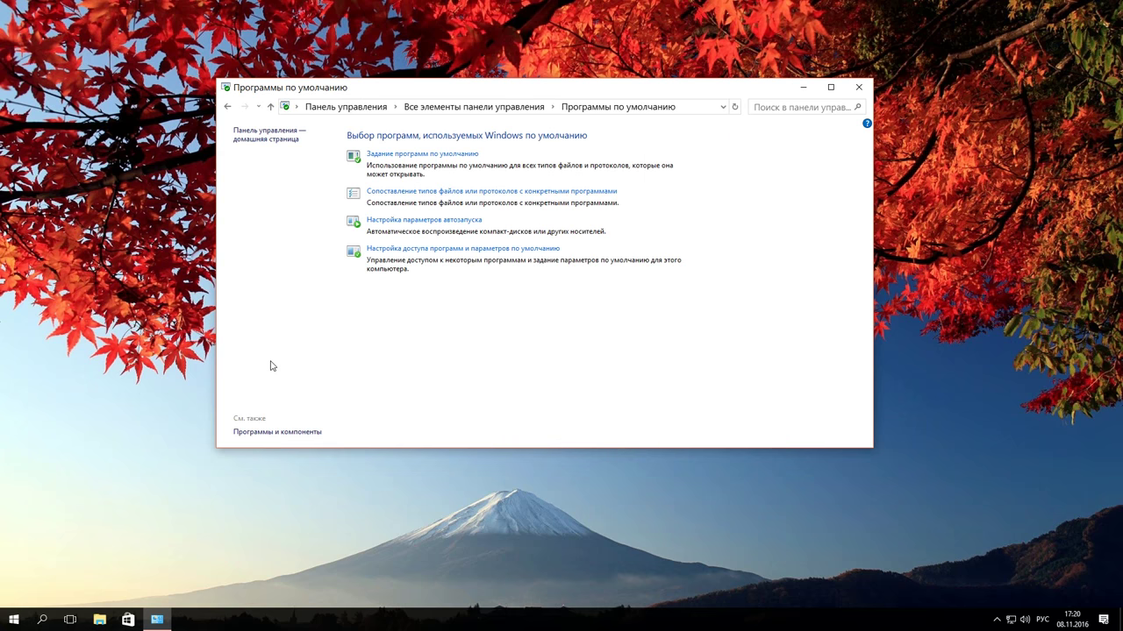
left_click(462, 192)
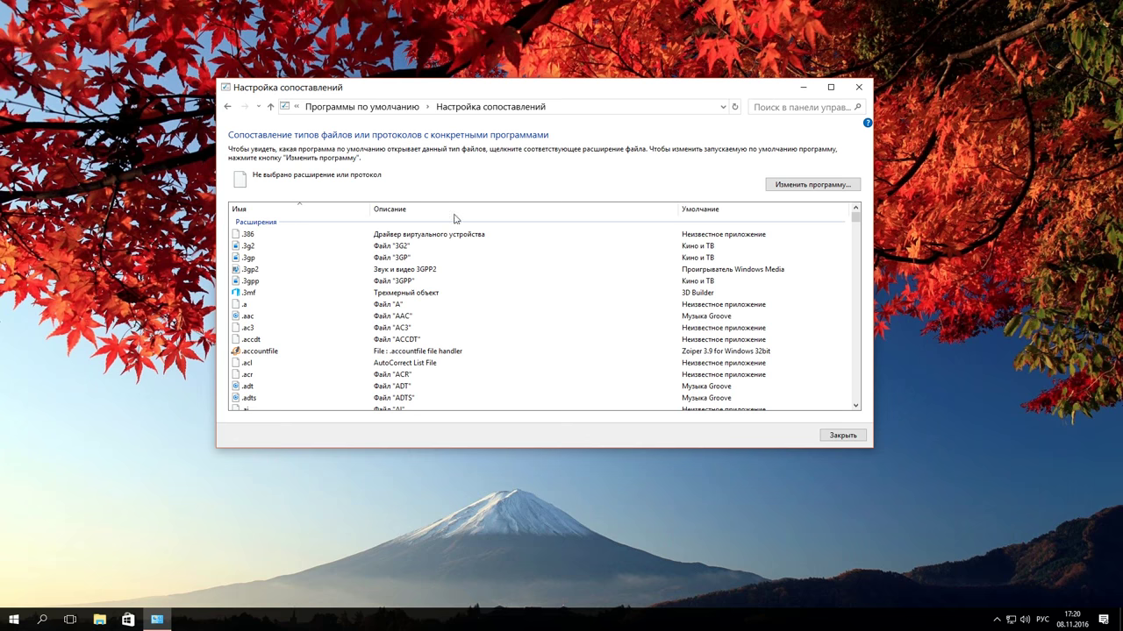
Set Word 2016 as the default program for .doc files and check its entry in the associations list
scroll(405, 270, "down", 20)
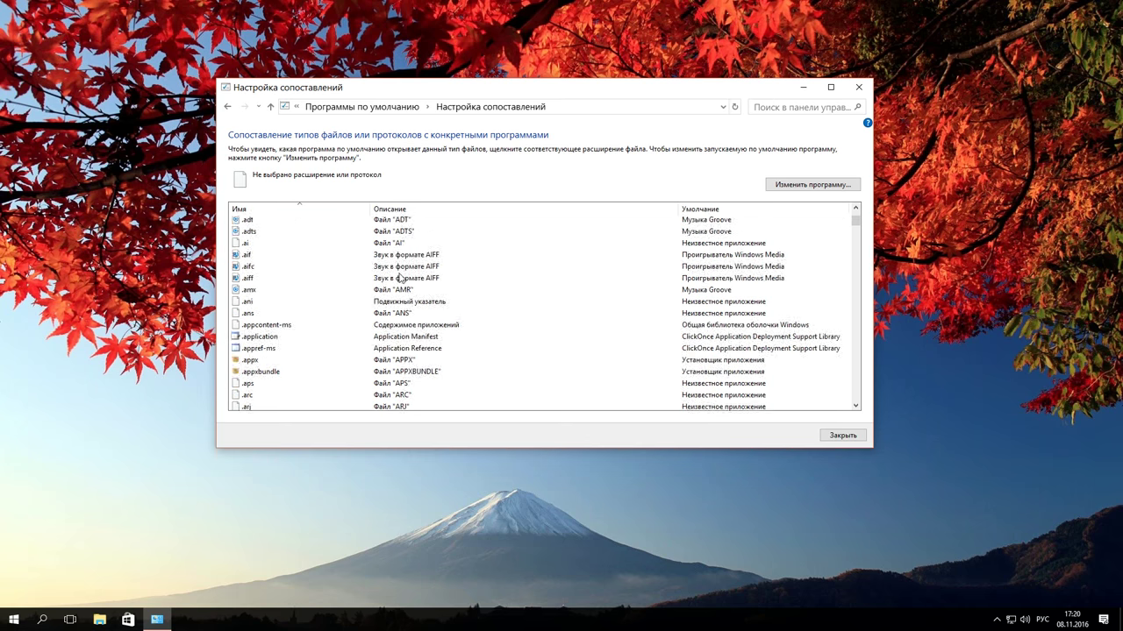
scroll(400, 277, "down", 15)
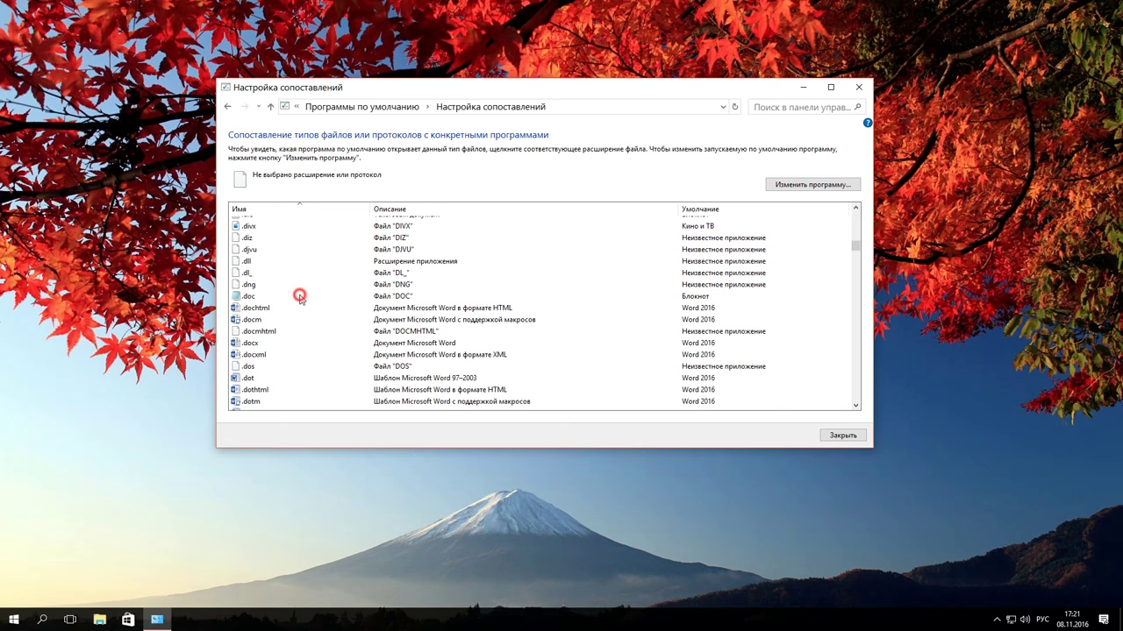
left_click(299, 298)
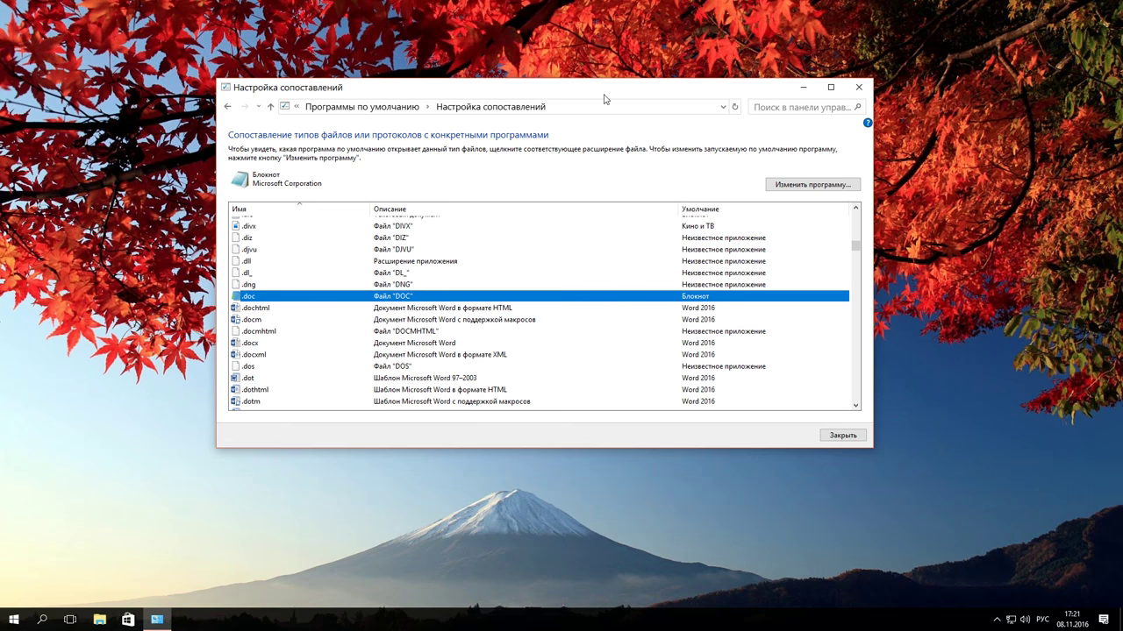
left_click(776, 189)
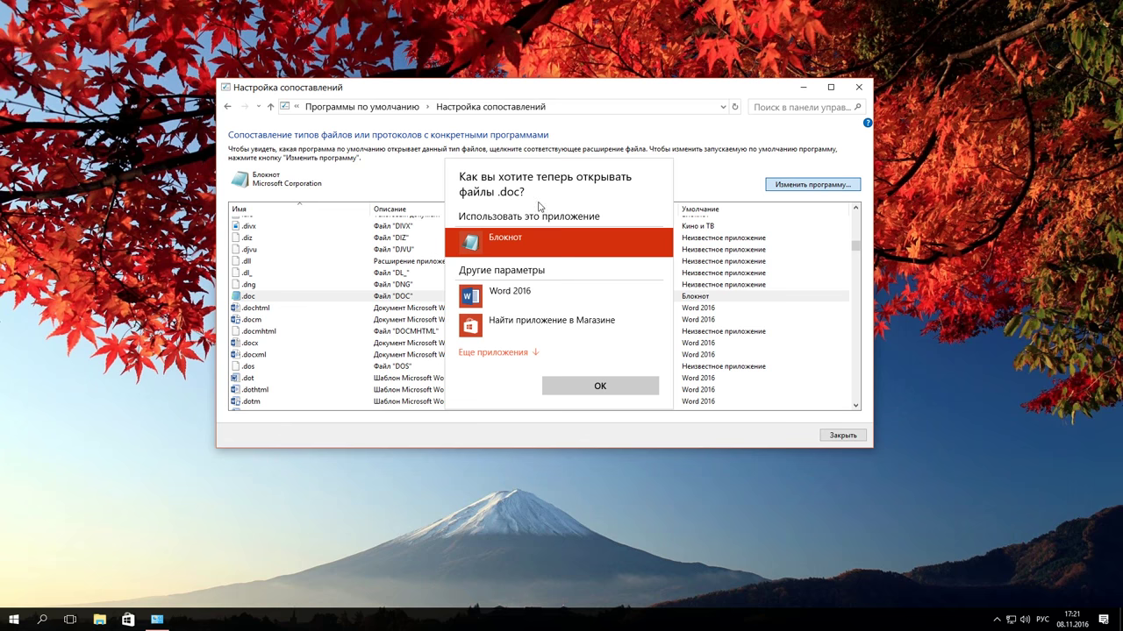
left_click(473, 299)
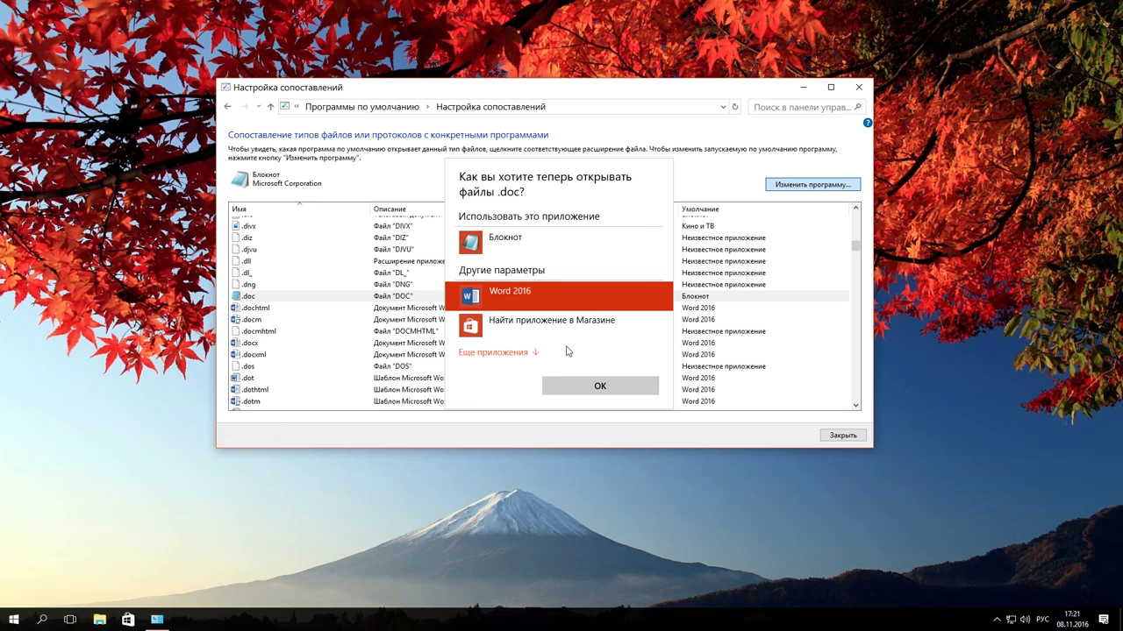
left_click(600, 387)
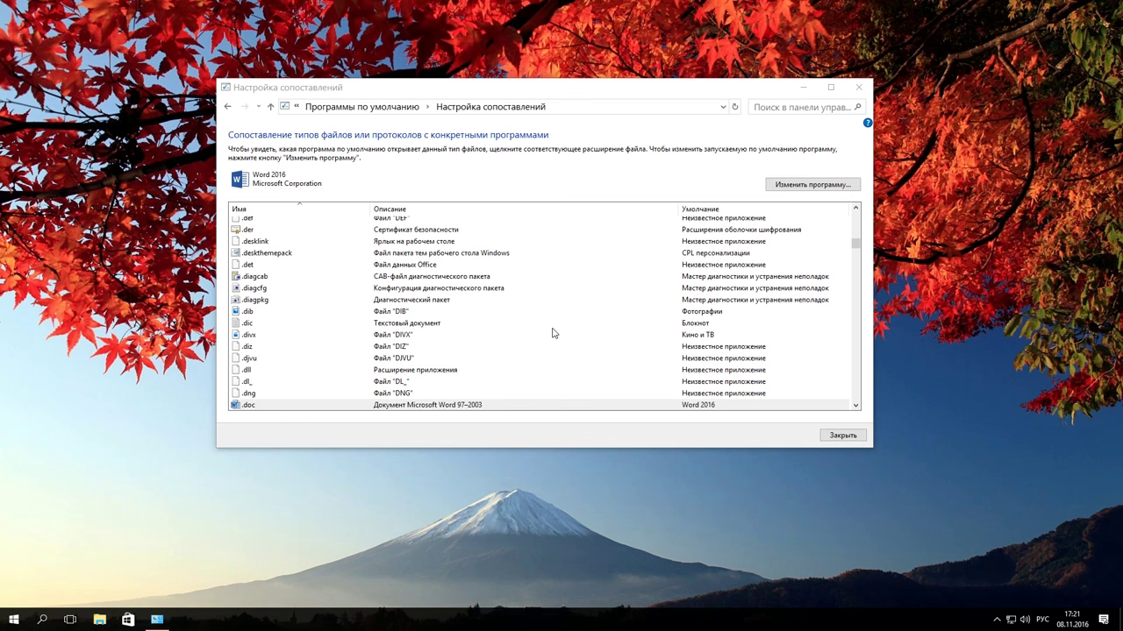
scroll(526, 331, "down", 2)
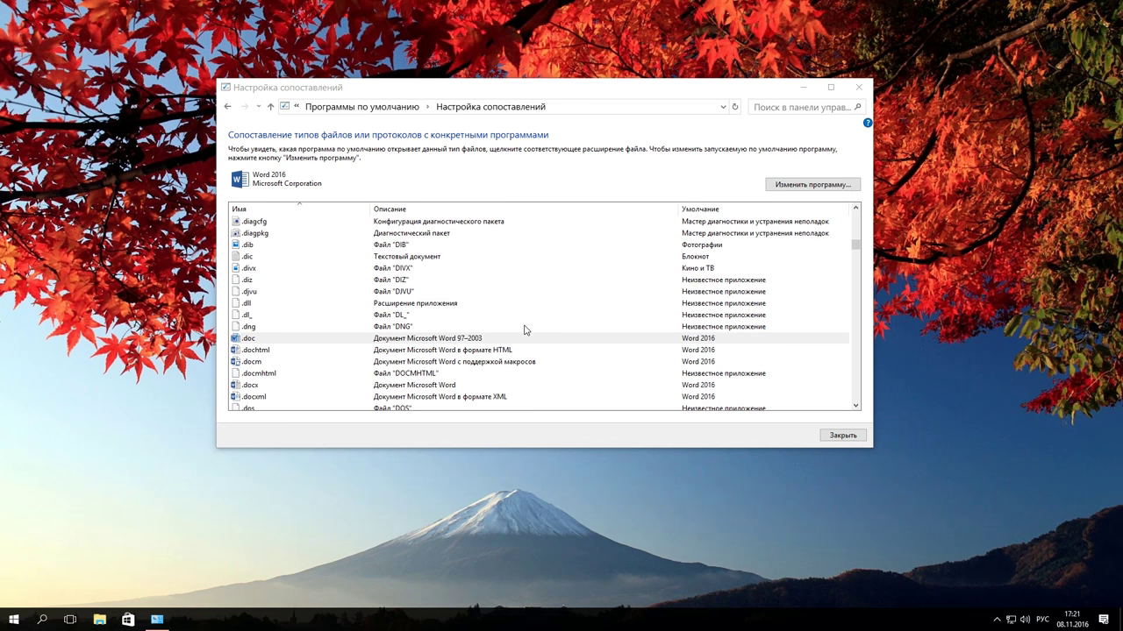
left_click(261, 340)
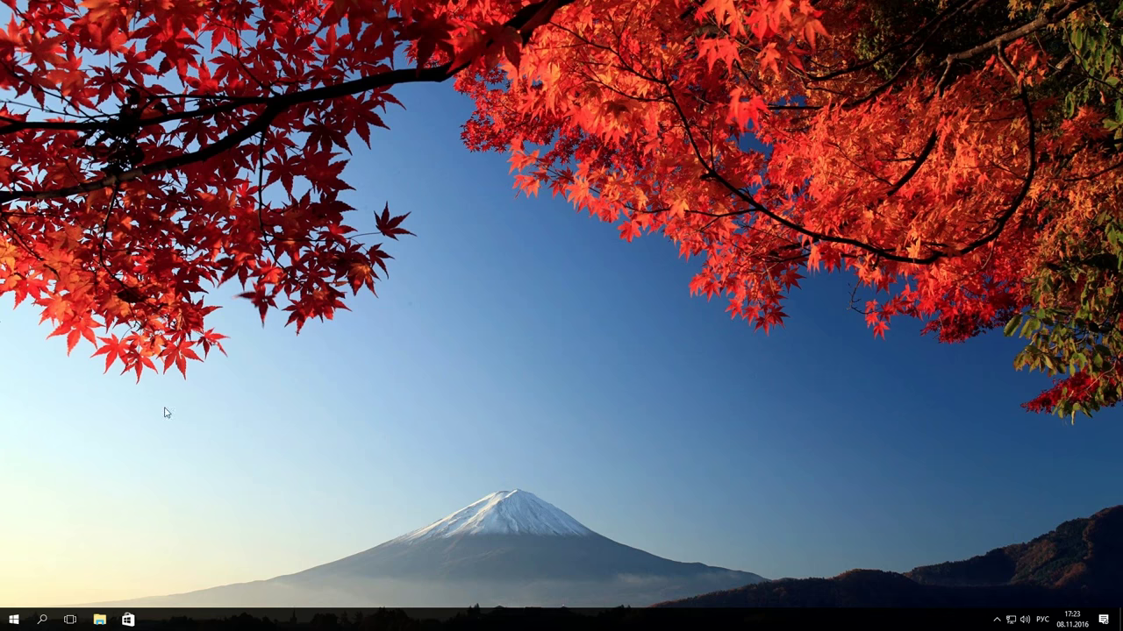
Reset the default apps to the Microsoft-recommended values in the Windows system settings, and close the settings
left_click(13, 620)
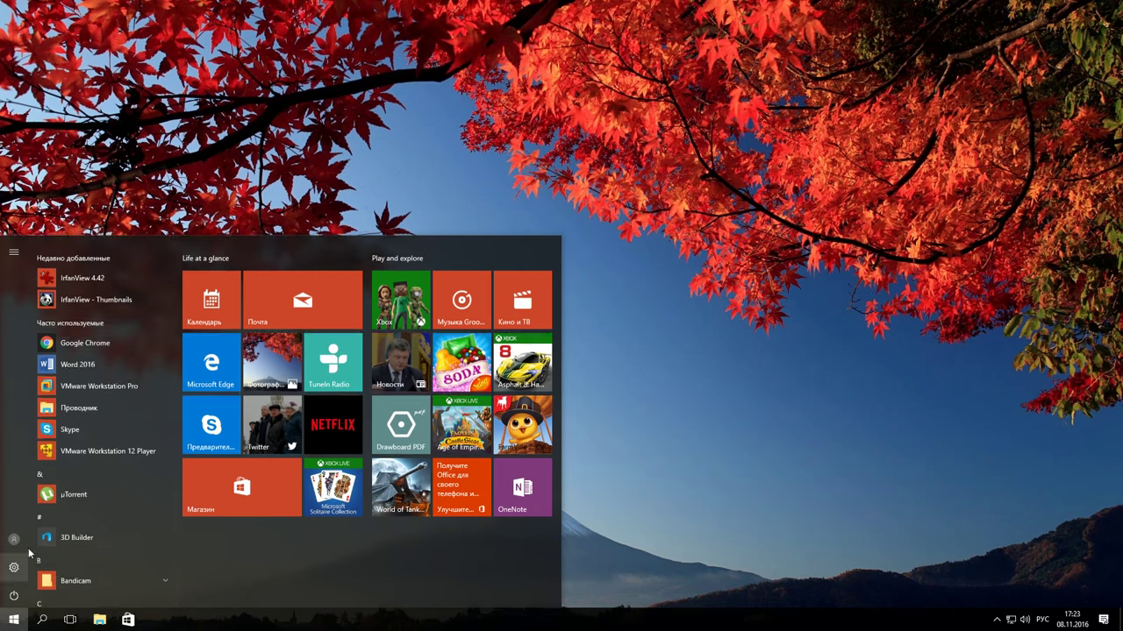
left_click(13, 567)
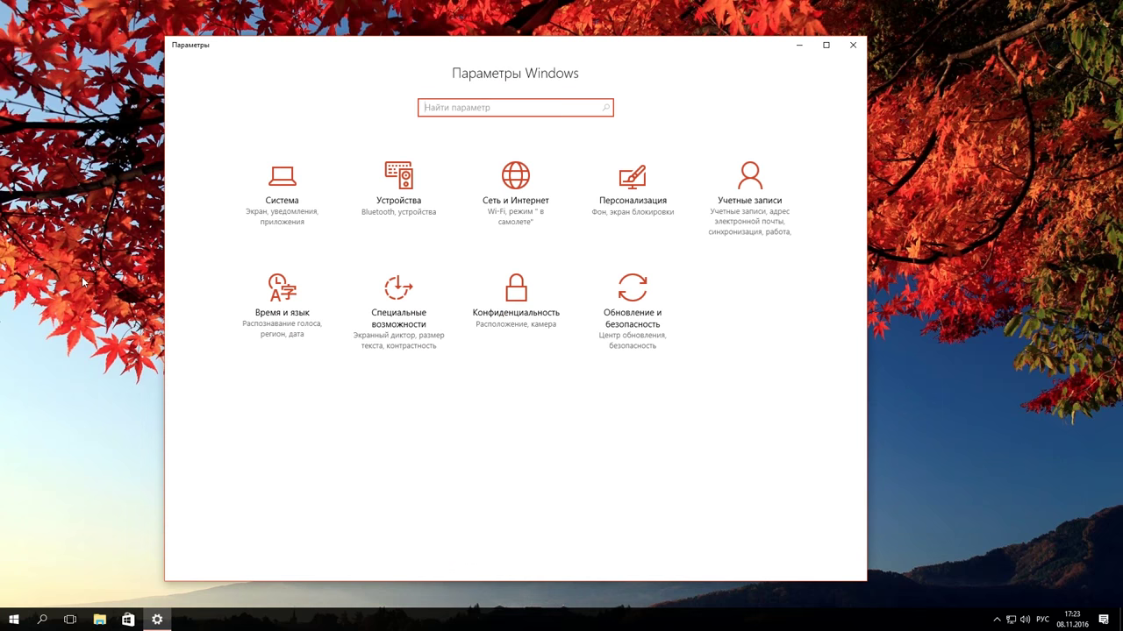
left_click(283, 202)
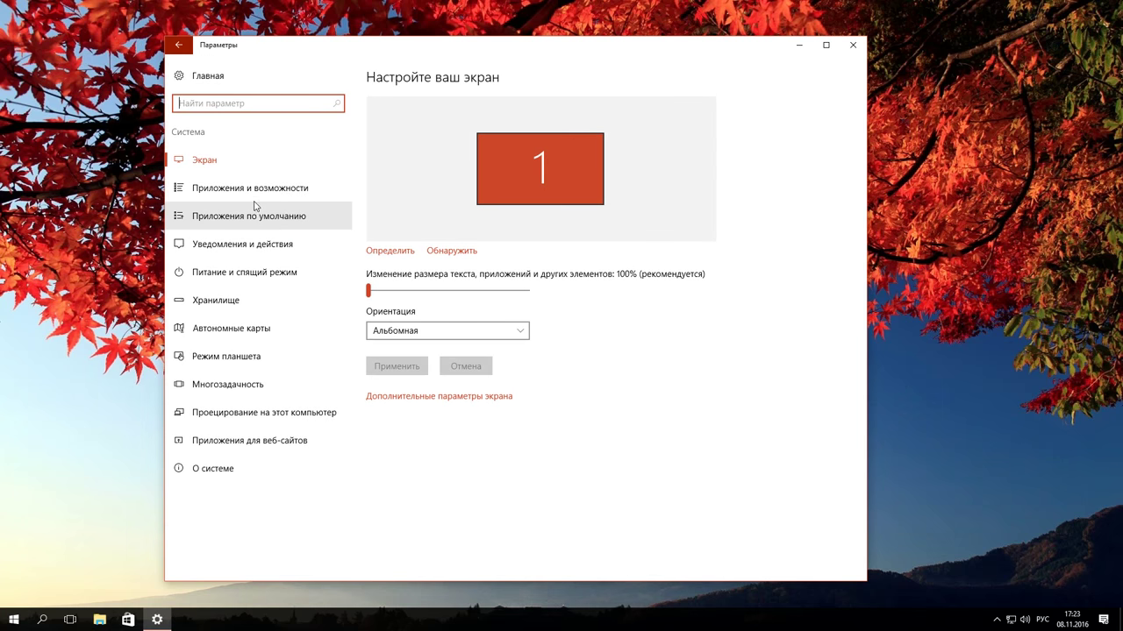
left_click(263, 217)
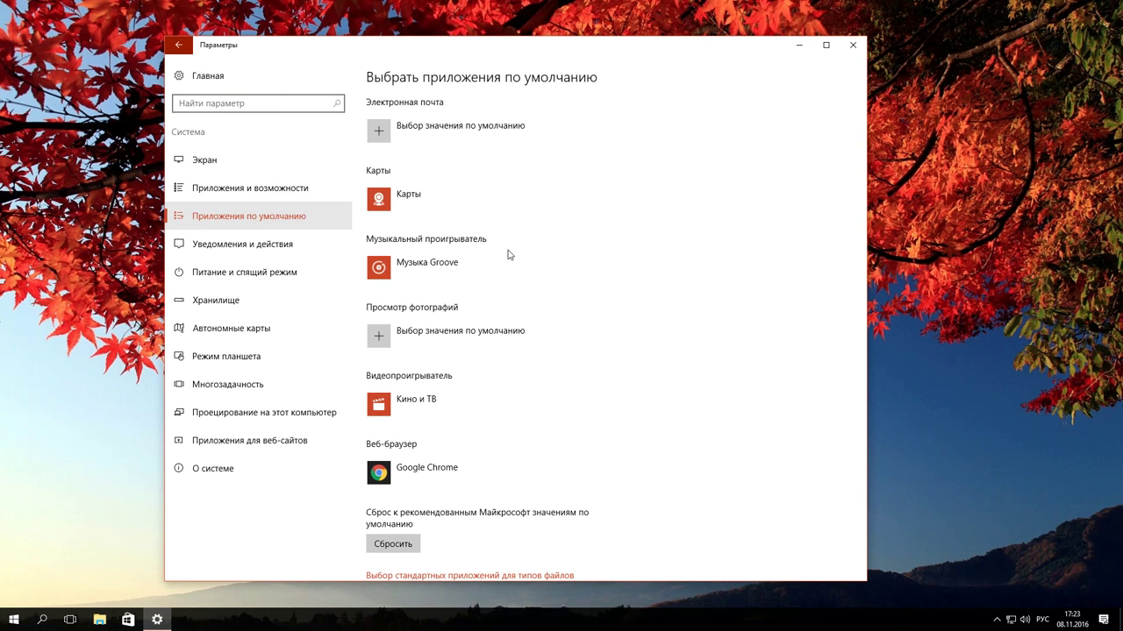
scroll(548, 254, "down", 2)
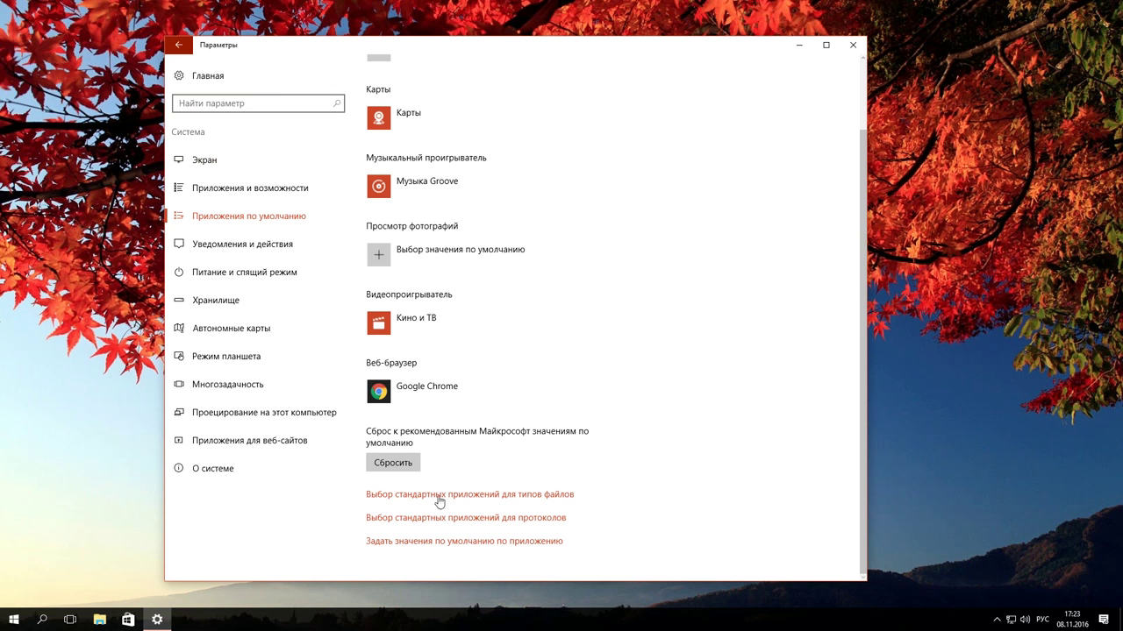
left_click(408, 469)
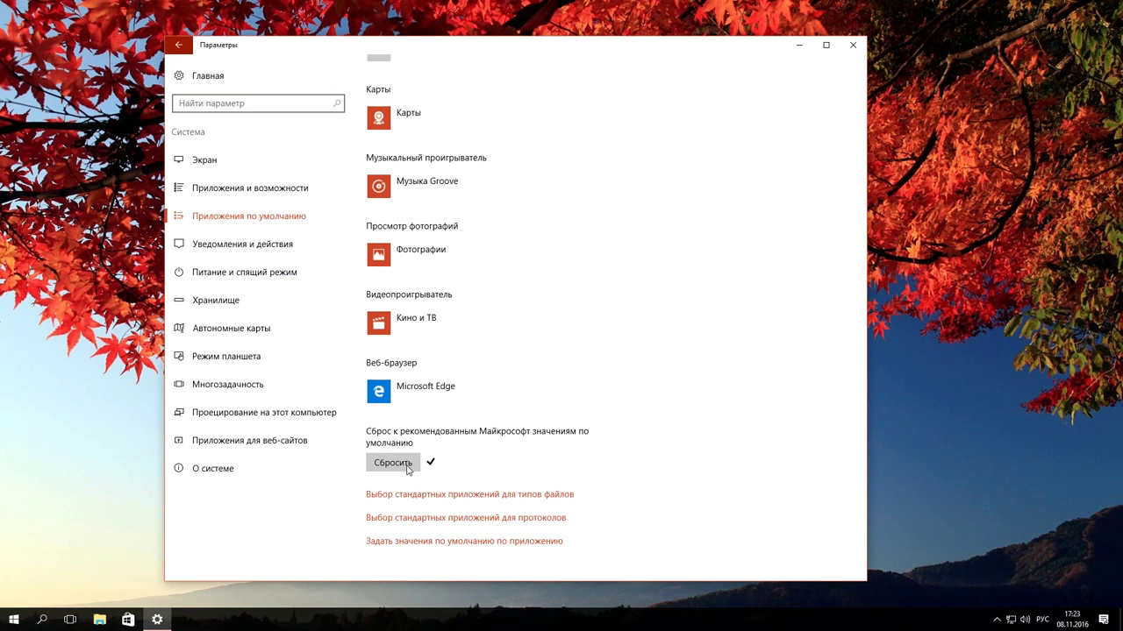
key("alt+F4")
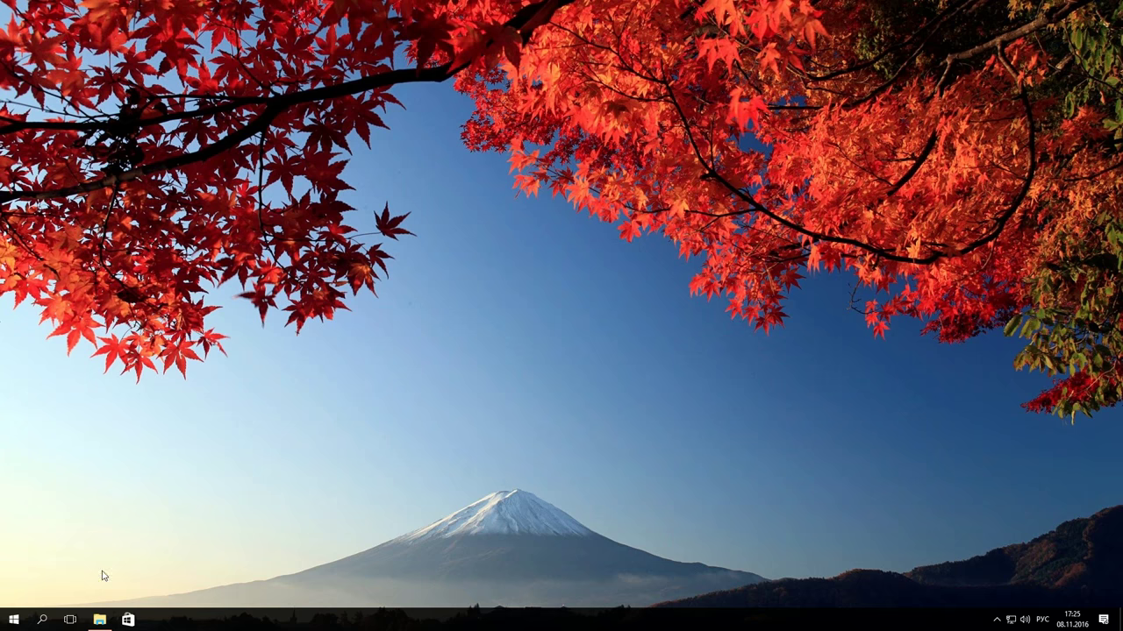
Merge lnk.reg from the Загрузки folder into the registry, accepting the security and registry warnings
left_click(99, 620)
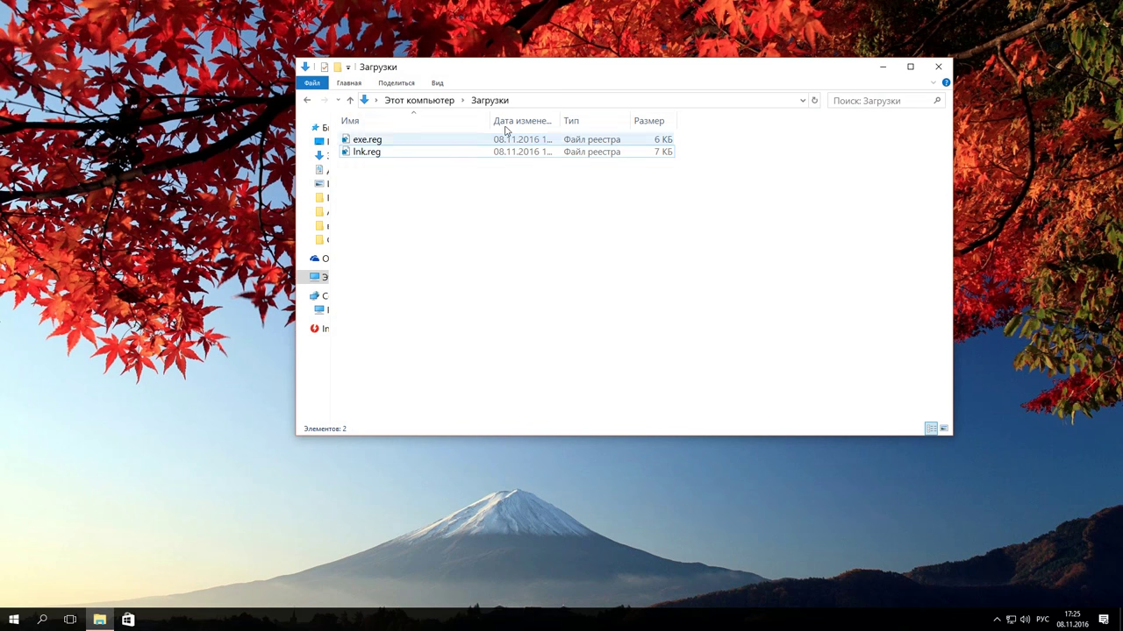
right_click(421, 156)
right_click(376, 150)
left_click(418, 162)
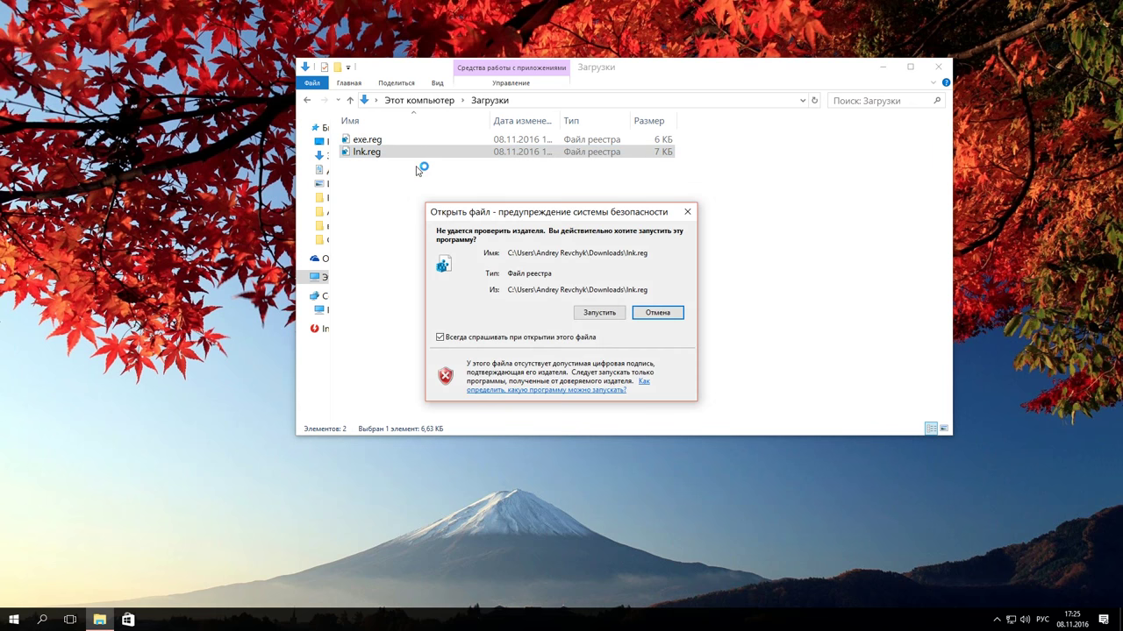
left_click(596, 312)
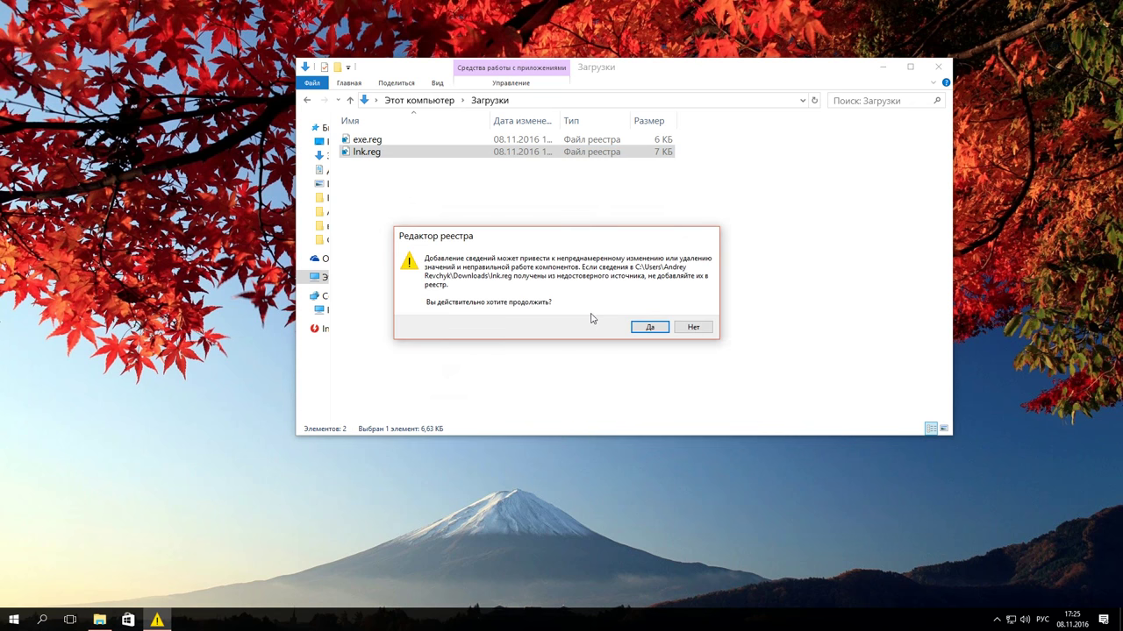
left_click(646, 328)
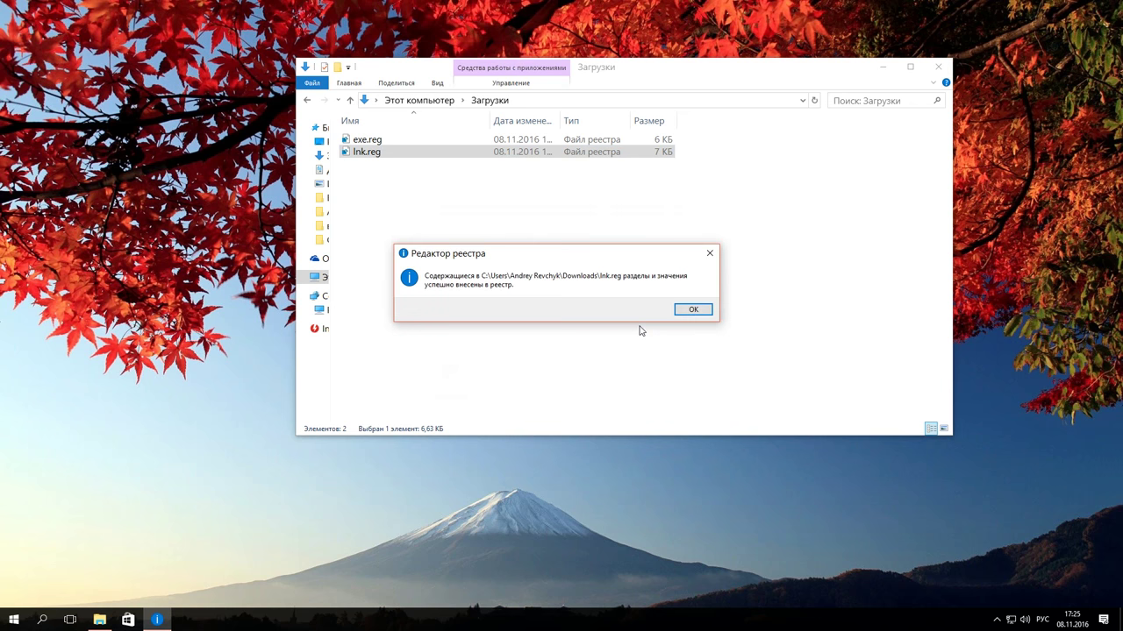
left_click(692, 310)
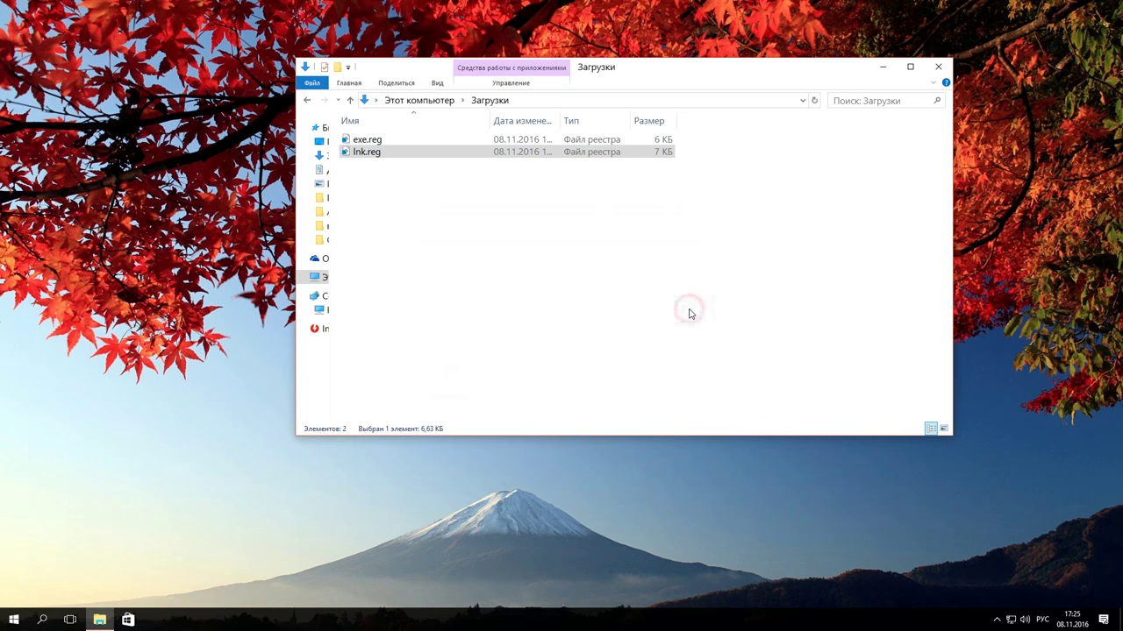